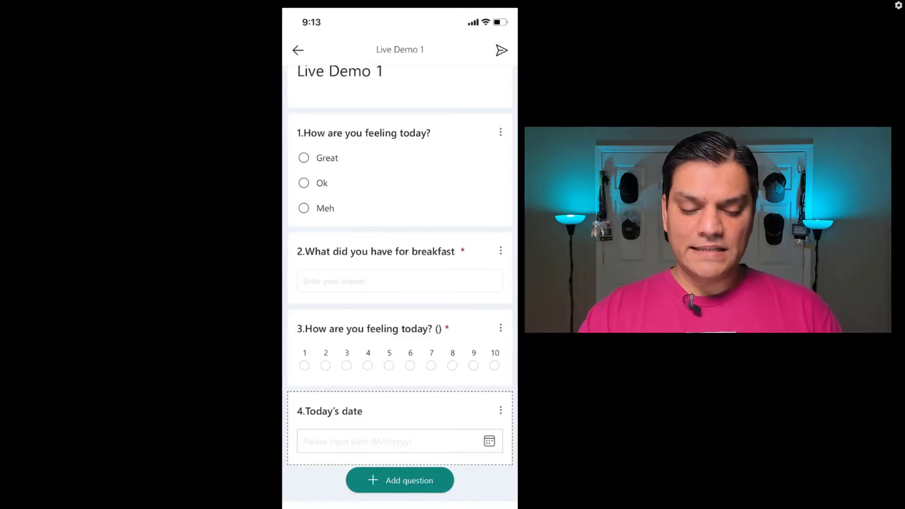
Step: View the mobile form's sharing options for sending it and collecting responses
left_click(501, 50)
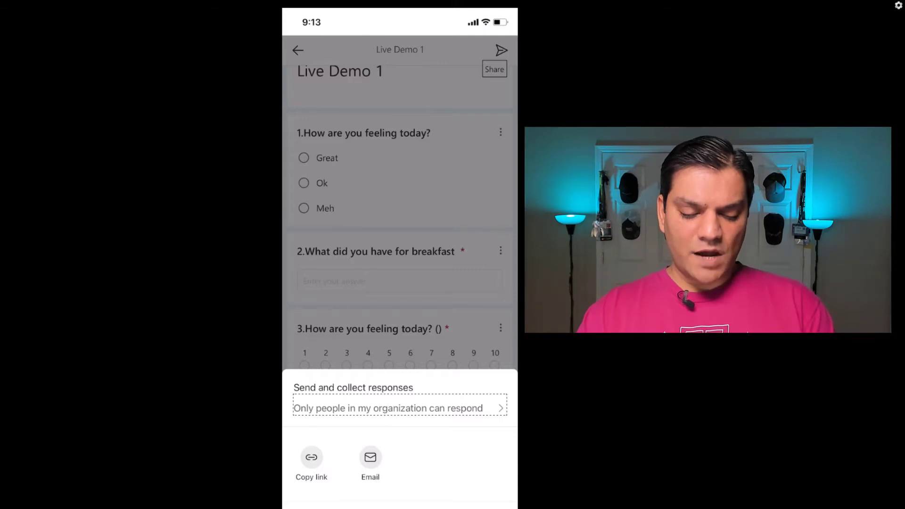
key("Return")
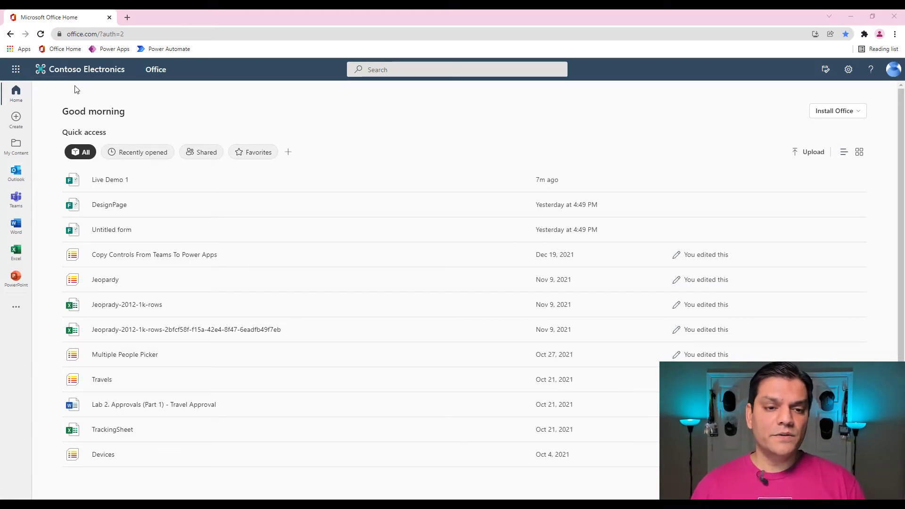
Step: Switch to Microsoft Forms from the Office home page in the browser and list all of your own forms
left_click(19, 74)
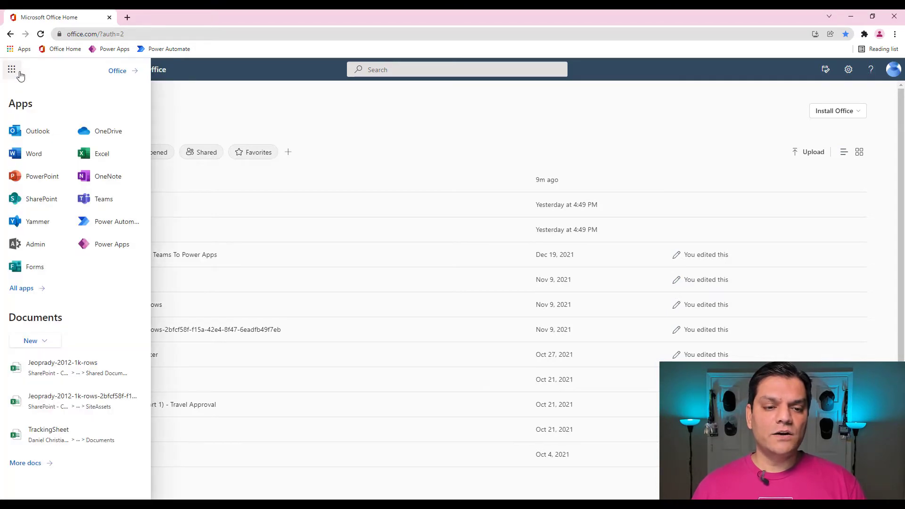
left_click(27, 277)
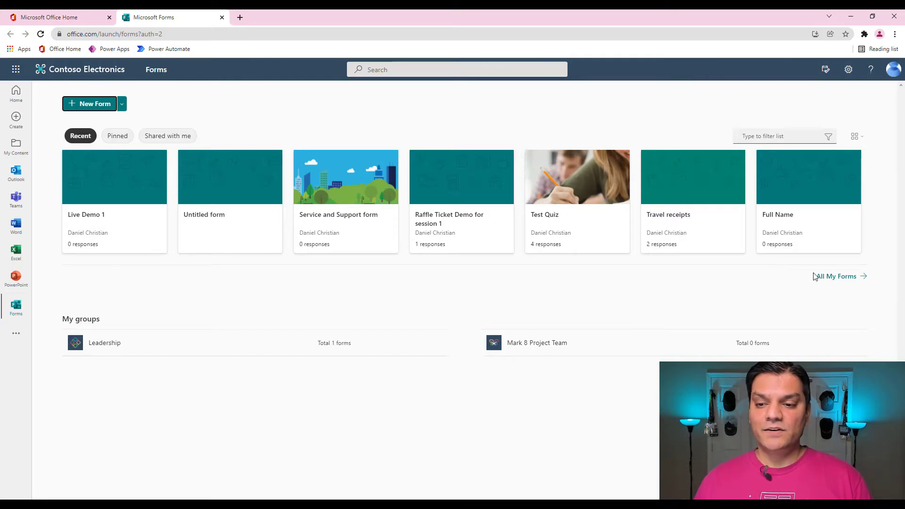
left_click(835, 279)
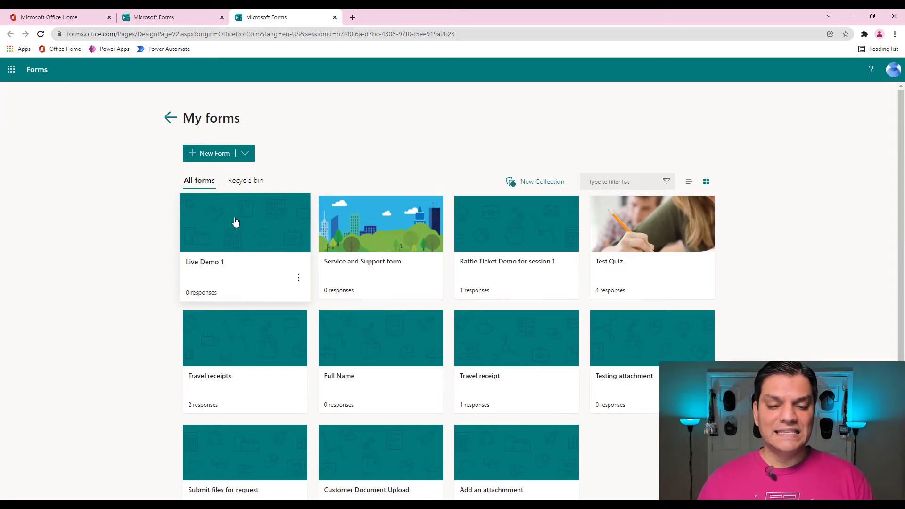
Step: Check the existing Live Demo 1 form in the browser editor and close it again
left_click(212, 241)
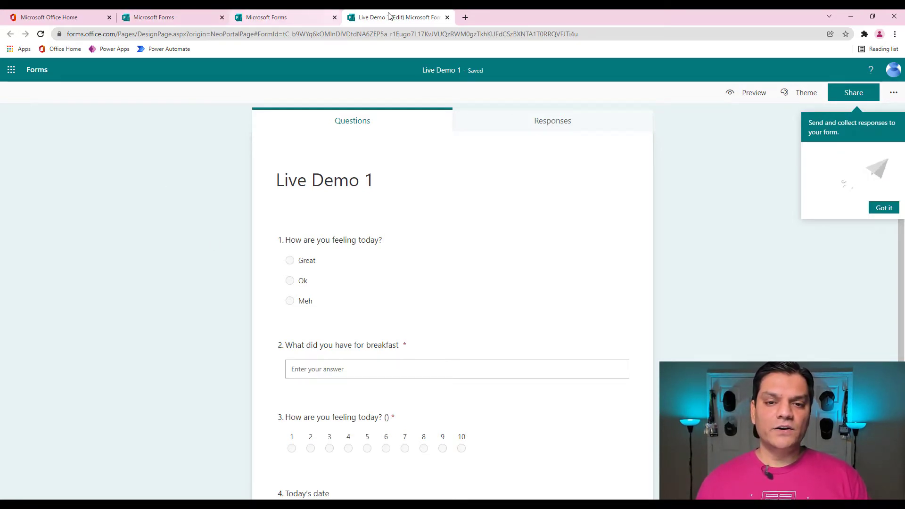
left_click(447, 17)
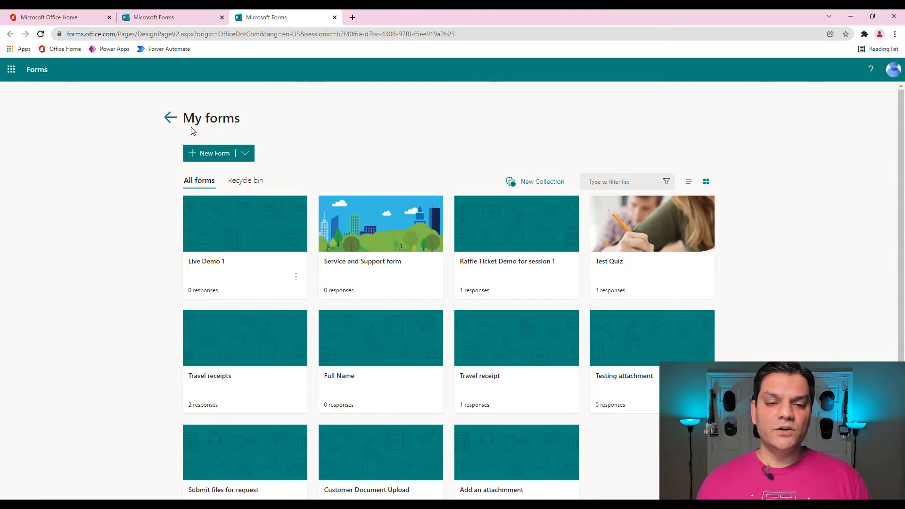
Step: Create a new form titled "Live Demo 1"
left_click(214, 153)
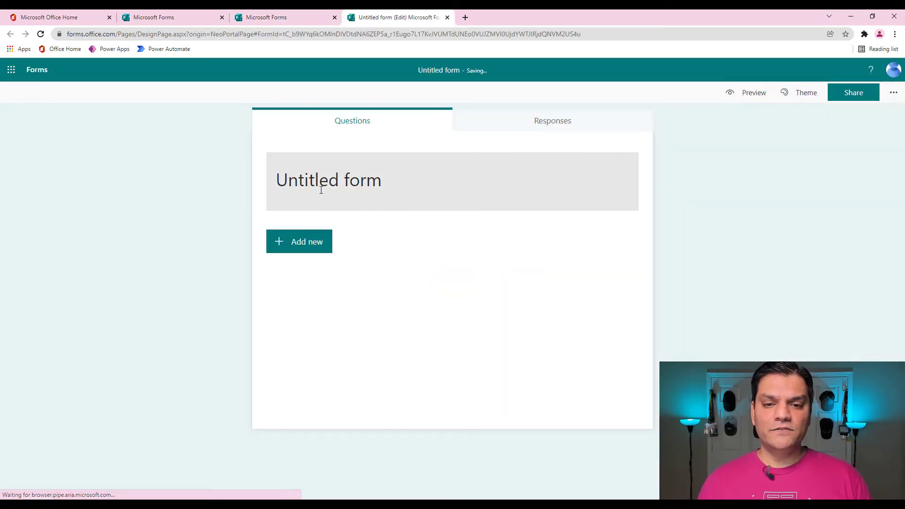
left_click(321, 191)
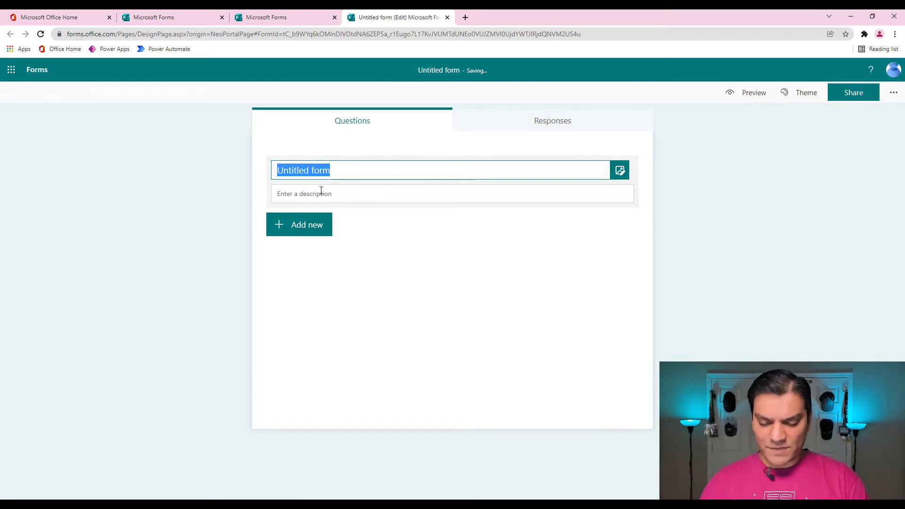
type("Live Demo 1")
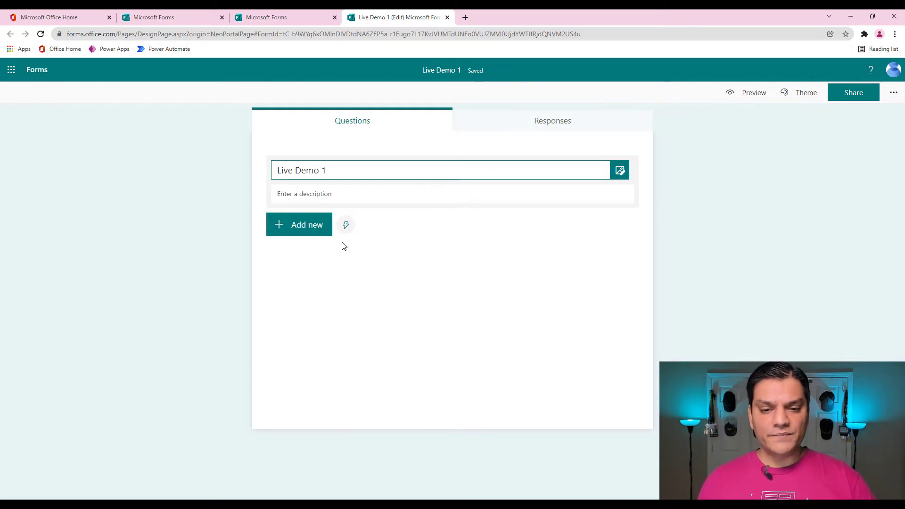
Step: Add a Choice question reading "How are you feeling today?" to the new form
left_click(346, 225)
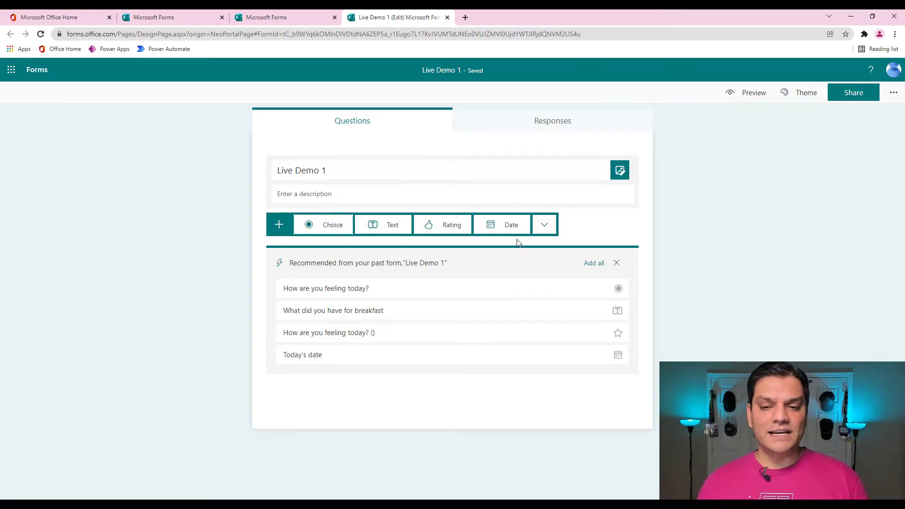
left_click(548, 226)
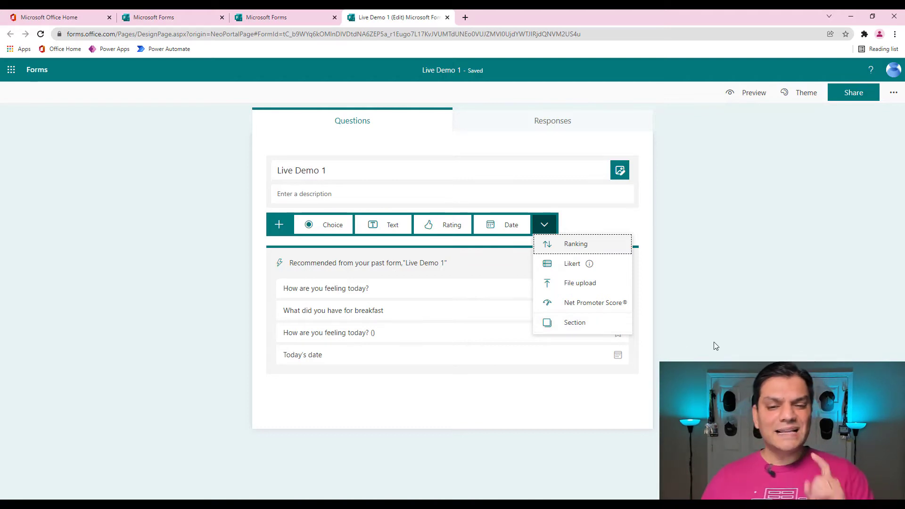
left_click(327, 230)
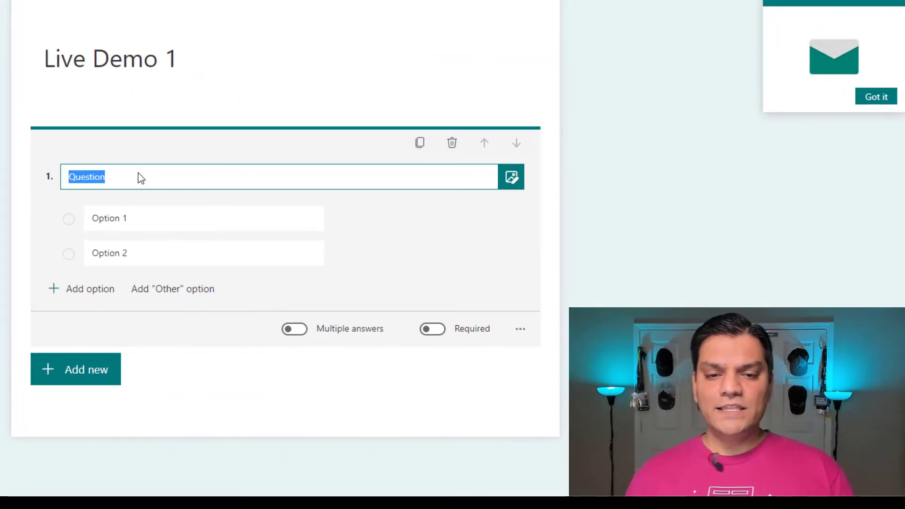
type("How are")
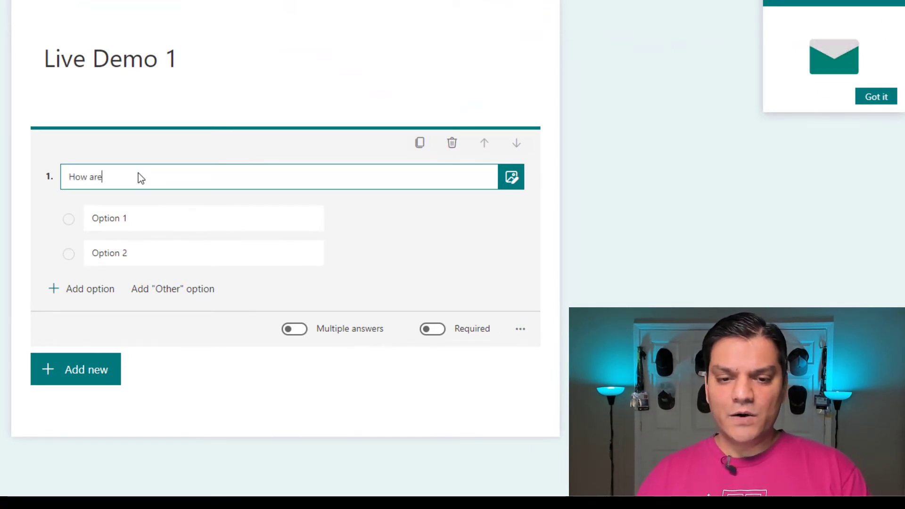
type(" you feeling today")
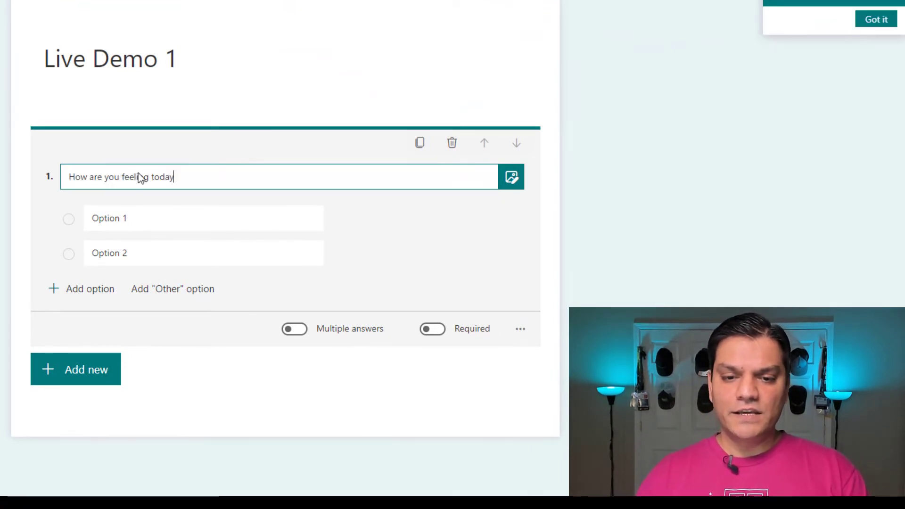
type("?")
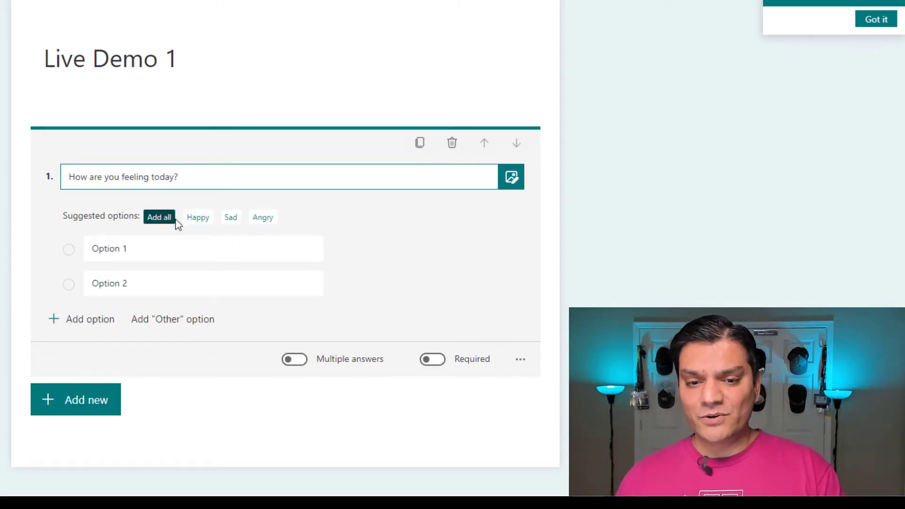
Step: Add all suggested answers (Happy, Sad, Angry) to the first question and enable its subtitle field
left_click(159, 218)
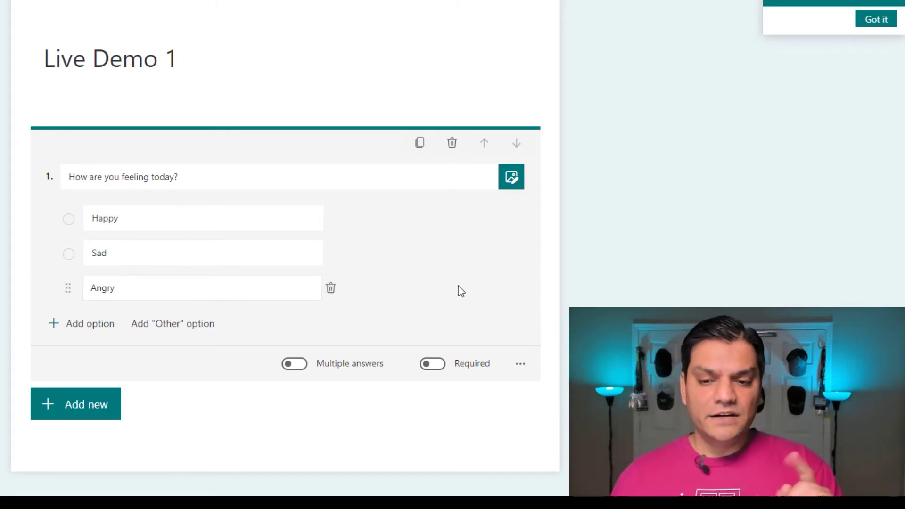
left_click(521, 364)
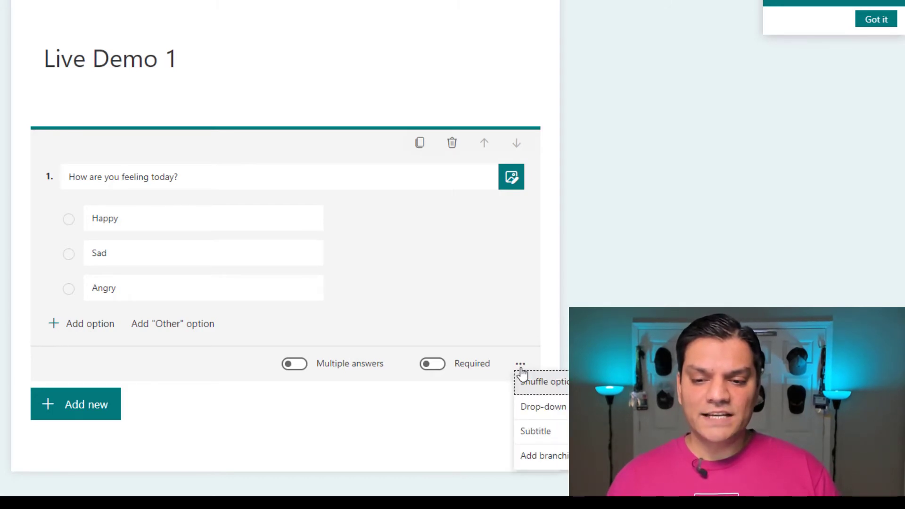
left_click(538, 432)
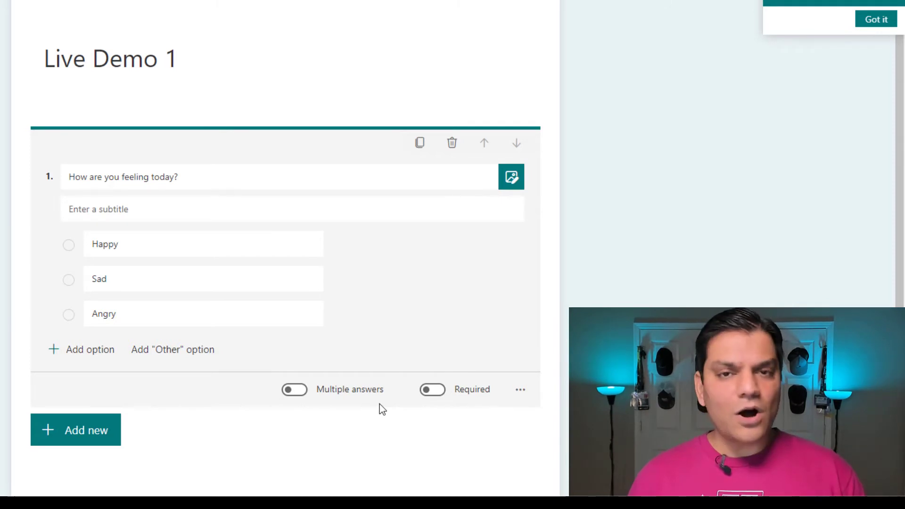
Step: Add a Text question reading "What did you eat for breakfast" as question 2
left_click(74, 428)
left_click(204, 432)
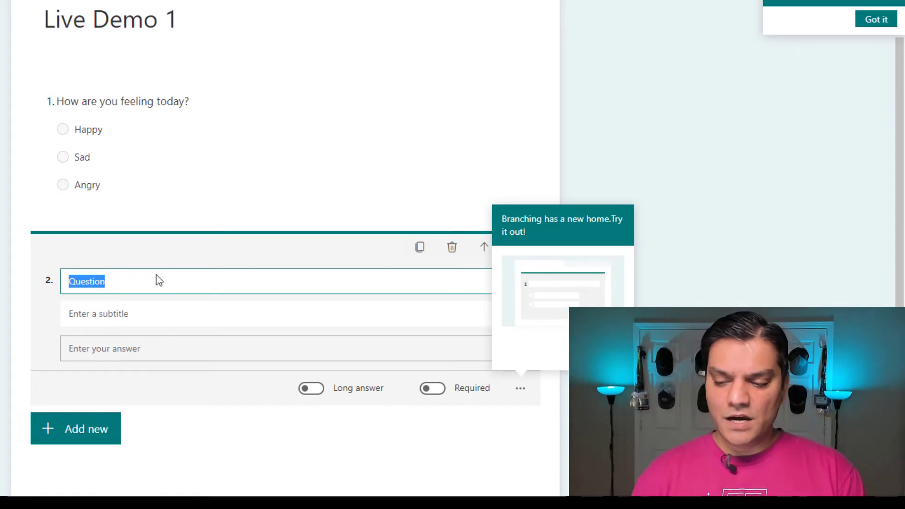
type("What did you ")
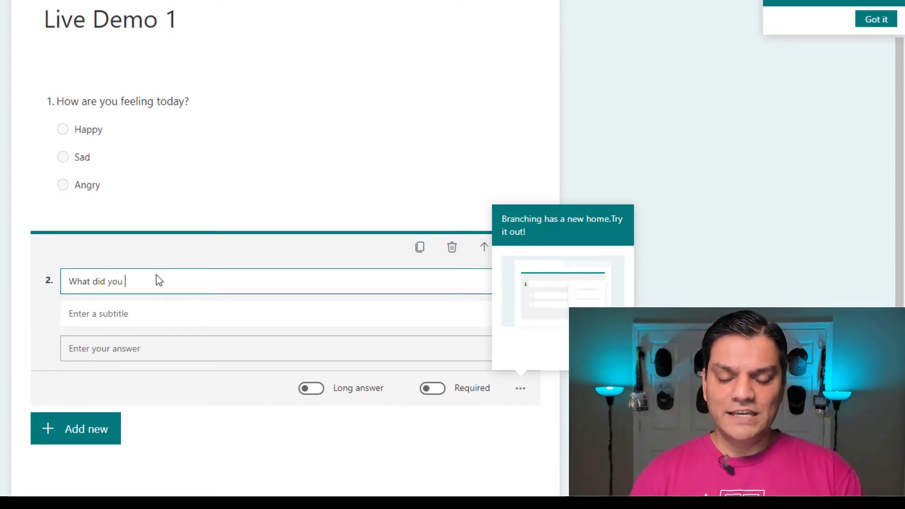
type("eat for breakfast")
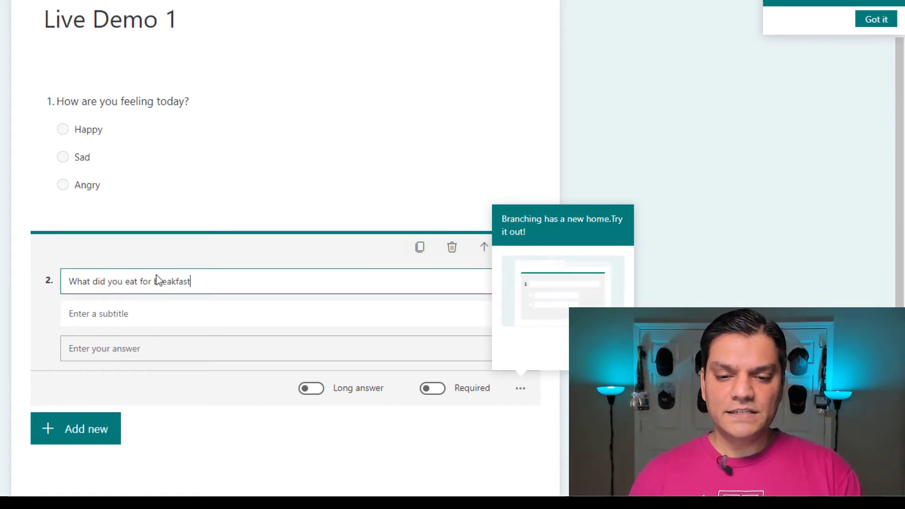
Step: Make the breakfast question a required long answer and show its additional options
left_click(259, 425)
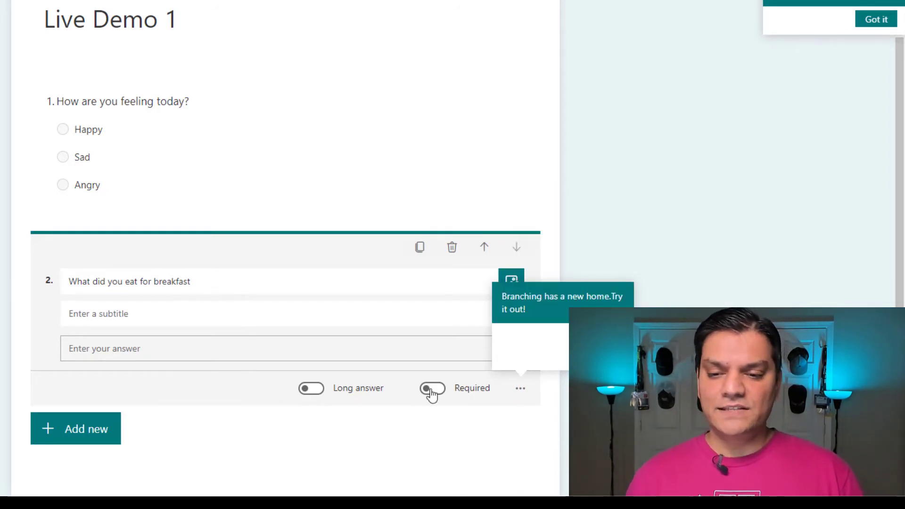
left_click(316, 389)
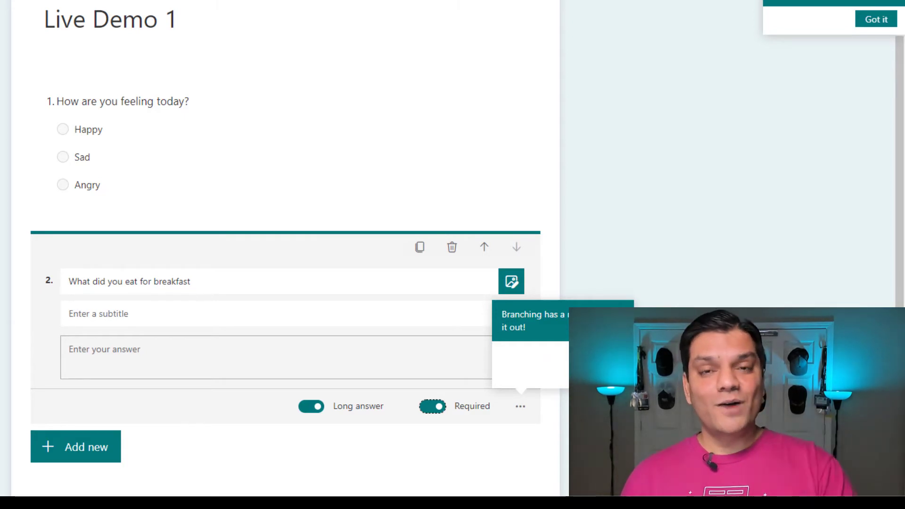
left_click(521, 406)
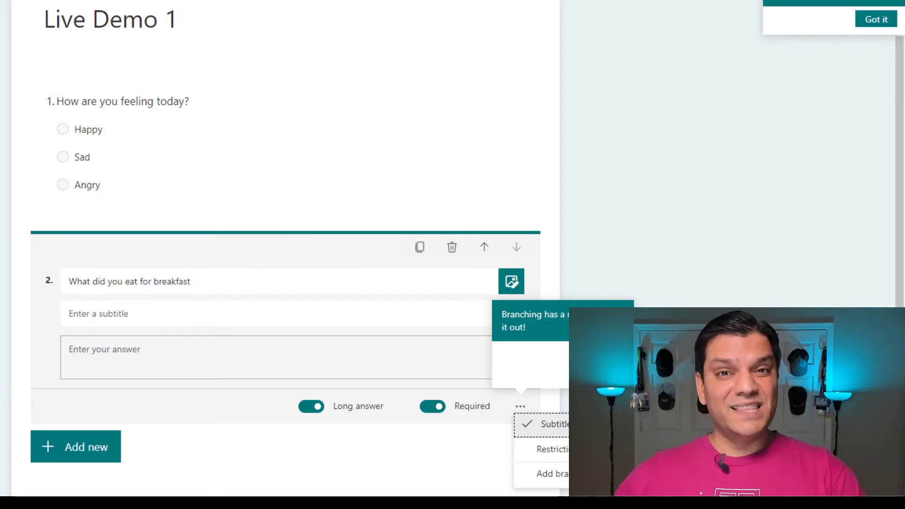
Step: Review the question types available for a new question, including the additional ones beyond Date
left_click(86, 456)
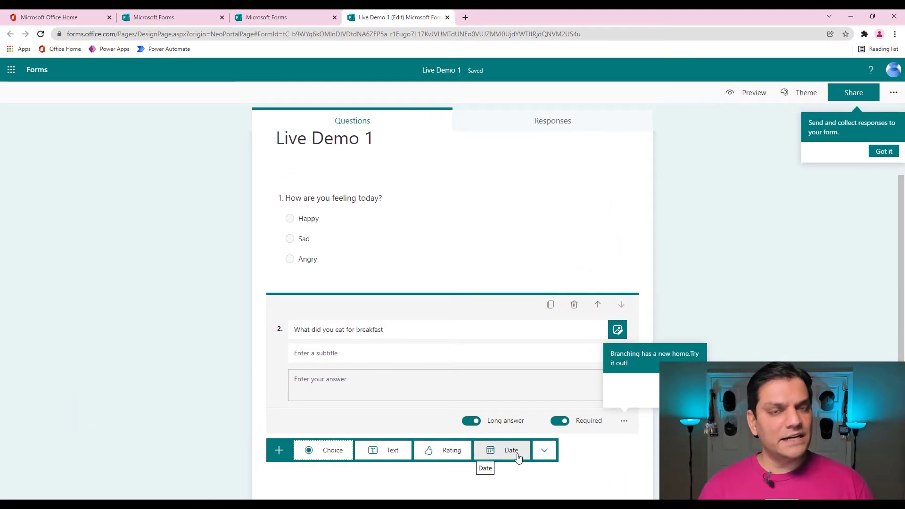
left_click(545, 450)
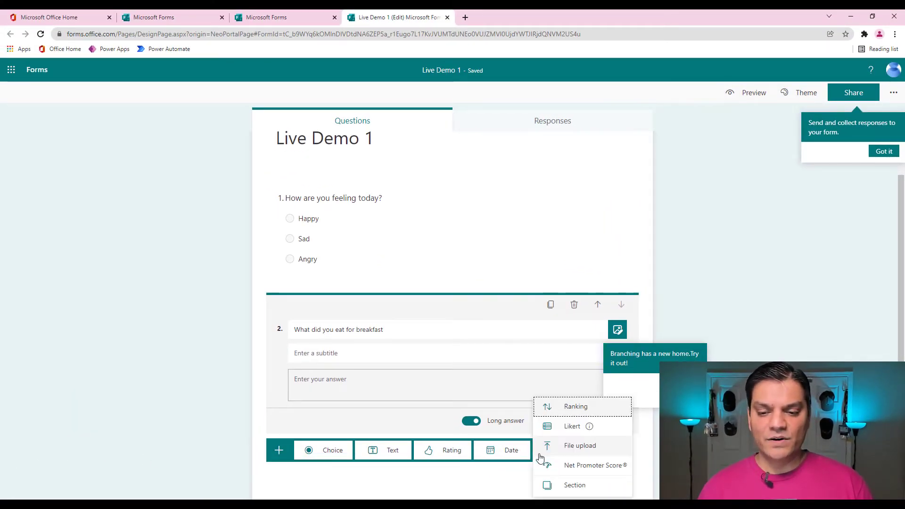
left_click(819, 296)
Step: Examine the form's sharing choices for who can respond and its response settings
left_click(869, 95)
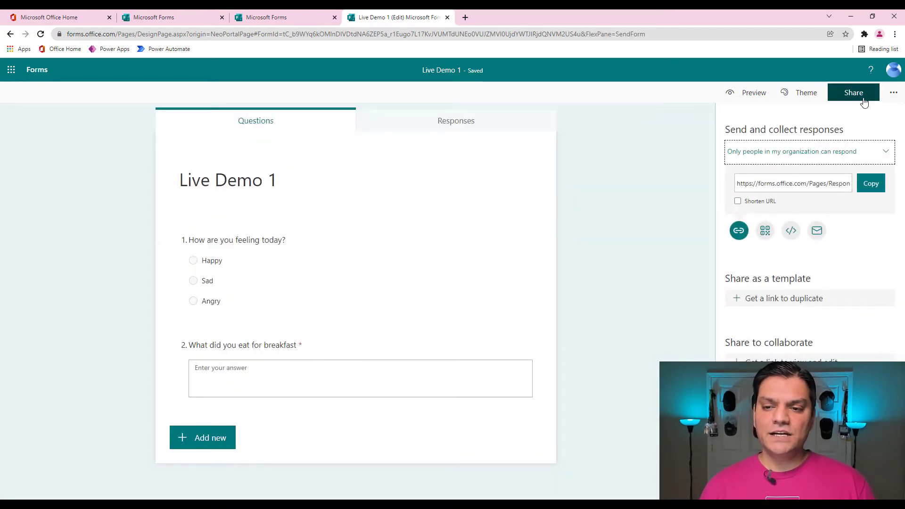
left_click(875, 161)
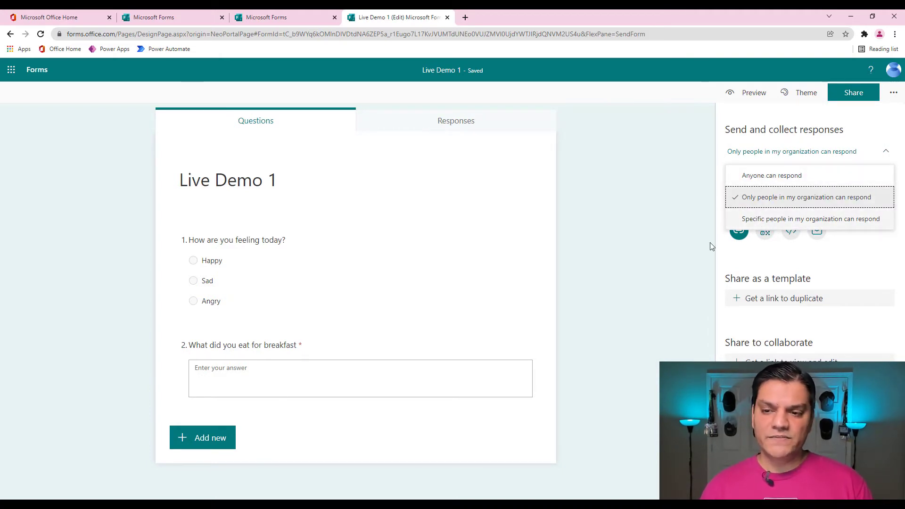
left_click(893, 94)
left_click(828, 124)
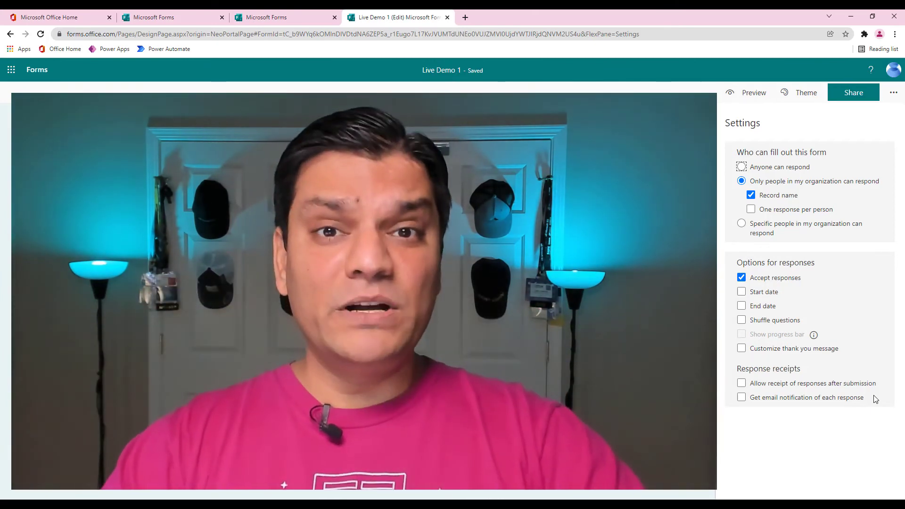
Step: Return to the Forms home page and refresh its list of recent forms
left_click(281, 14)
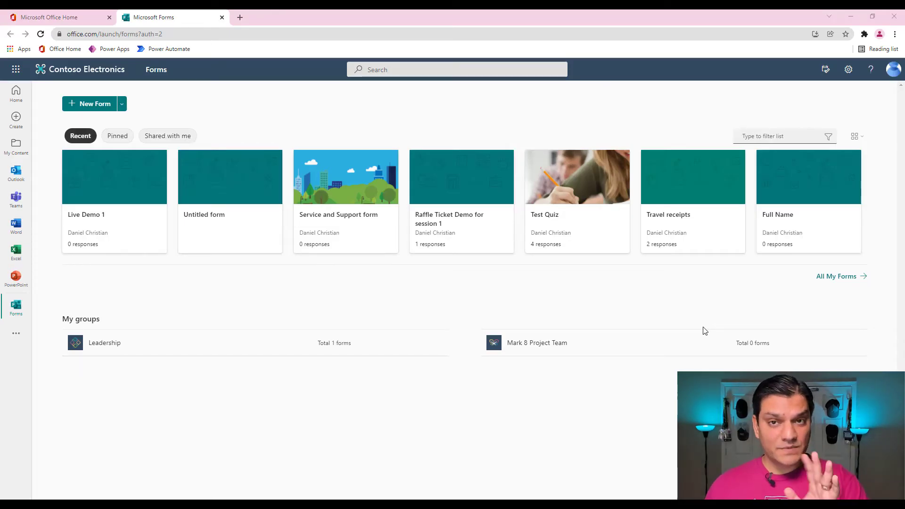
left_click(36, 36)
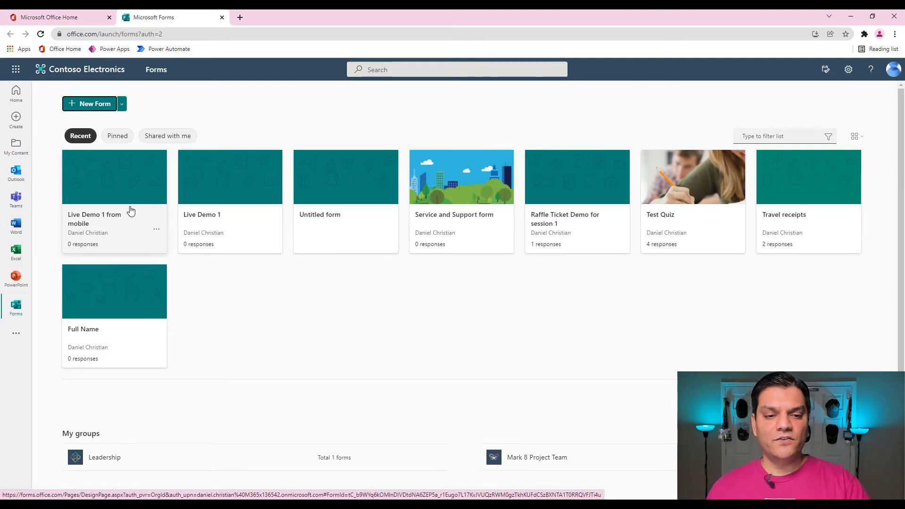
Step: Examine the actions offered for the form "Live Demo 1 from mobile" and open the full list of your own forms
left_click(157, 231)
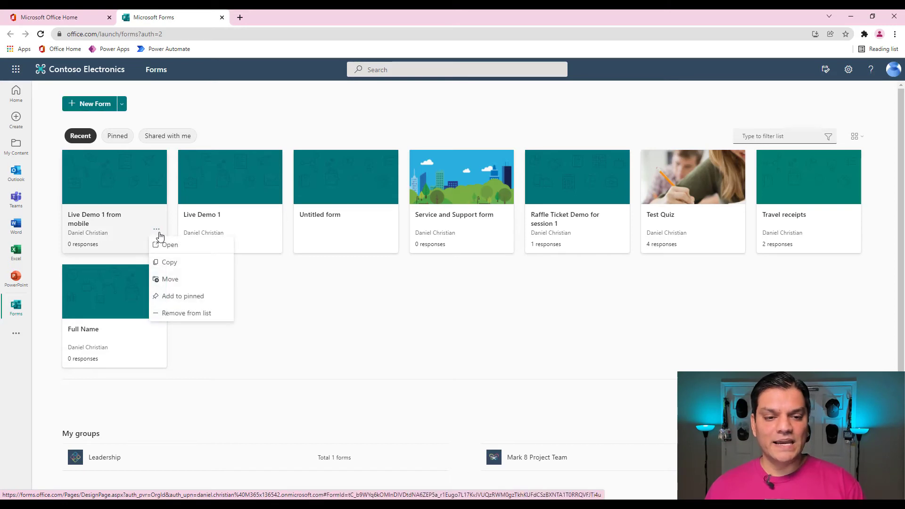
left_click(564, 337)
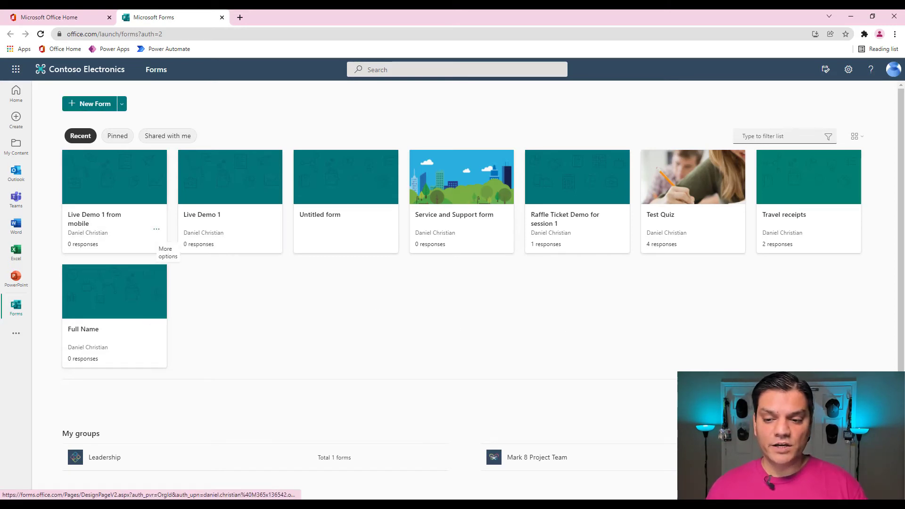
left_click(114, 222)
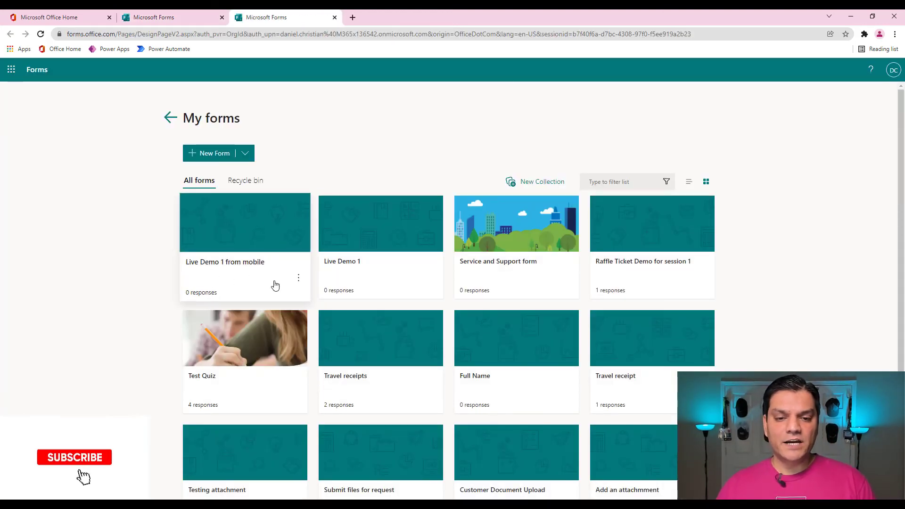
Step: Open the form "Live Demo 1 from mobile" for editing and apply the orange living-room illustration theme
left_click(276, 285)
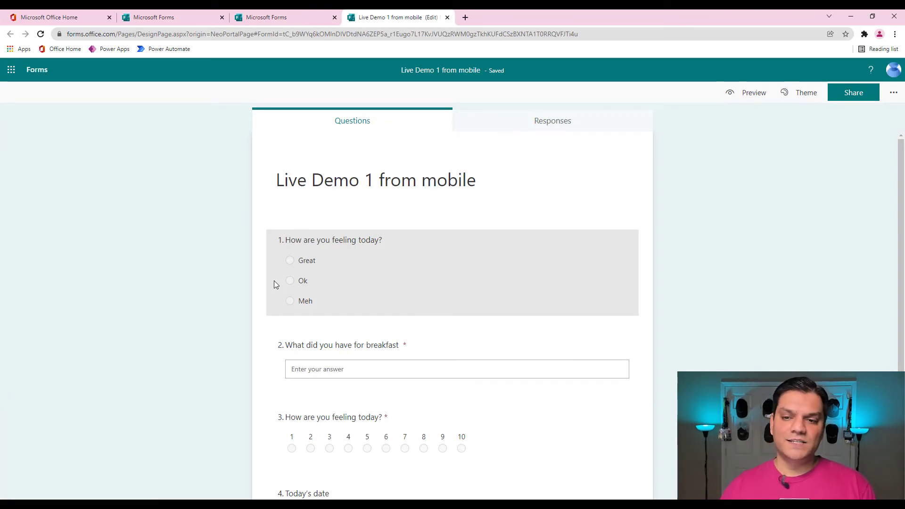
left_click(806, 95)
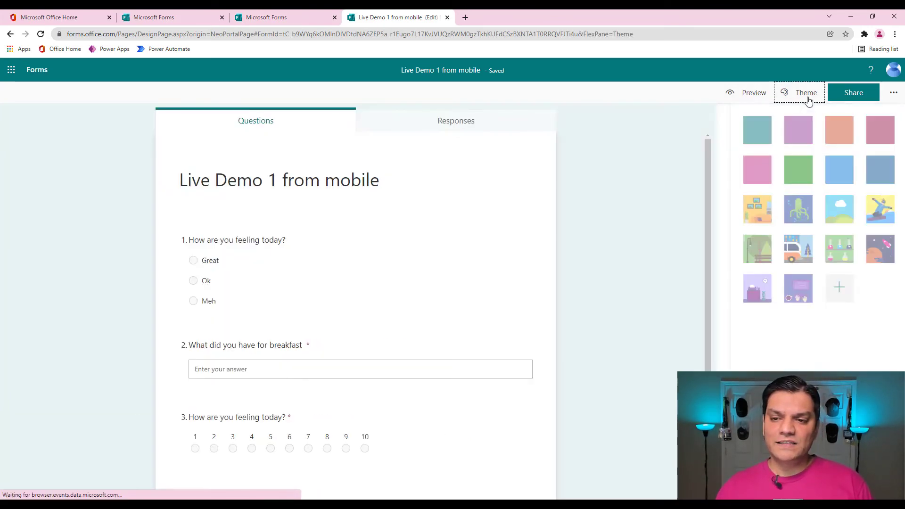
left_click(753, 210)
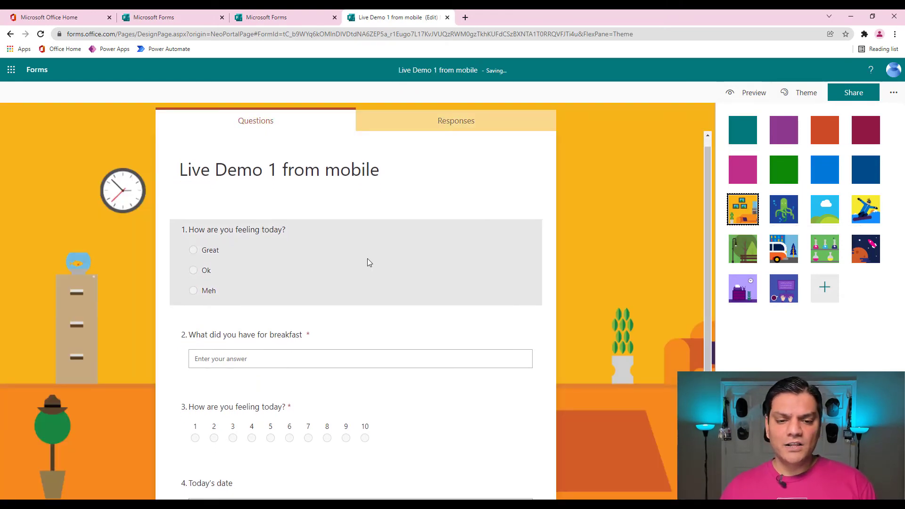
Step: Move the question "What did you have for breakfast" up to become the form's first question
scroll(368, 259, "down", 2)
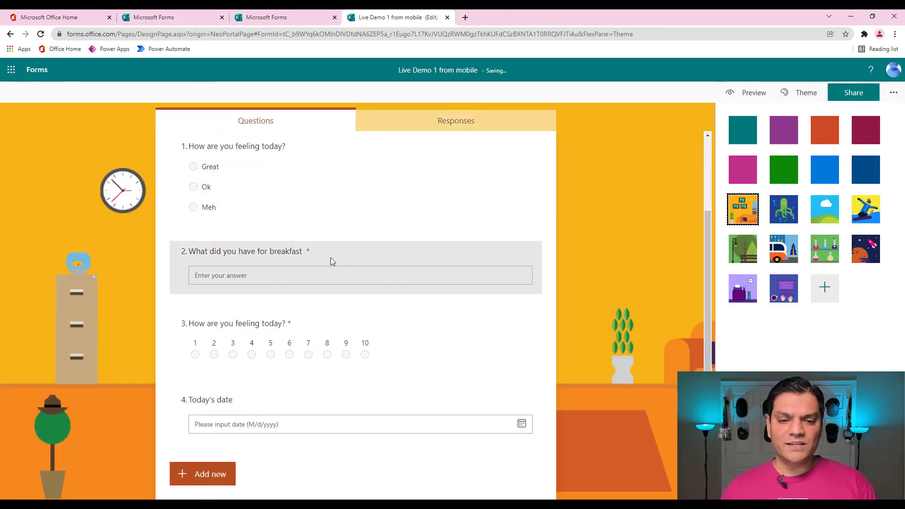
left_click(330, 258)
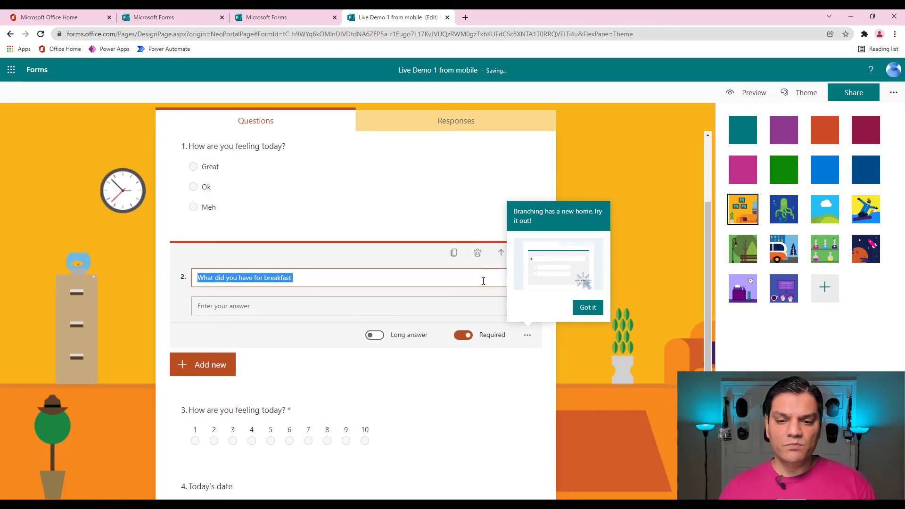
left_click(498, 254)
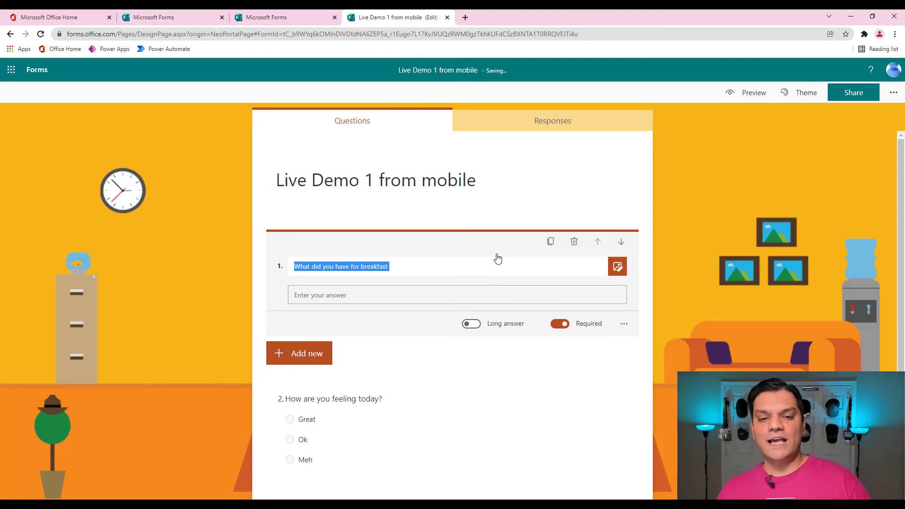
Step: Set the number rating question "How are you feeling today?" to 5 levels and preview the form
scroll(538, 415, "down", 3)
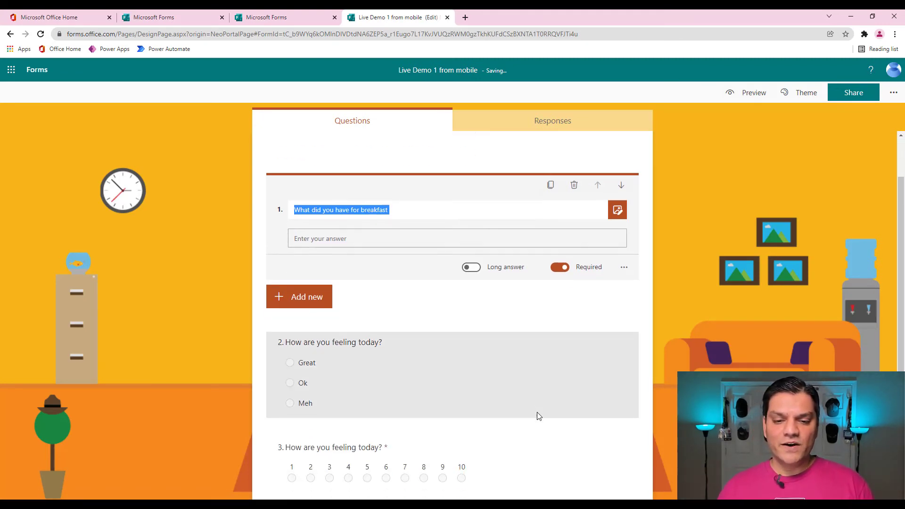
left_click(504, 385)
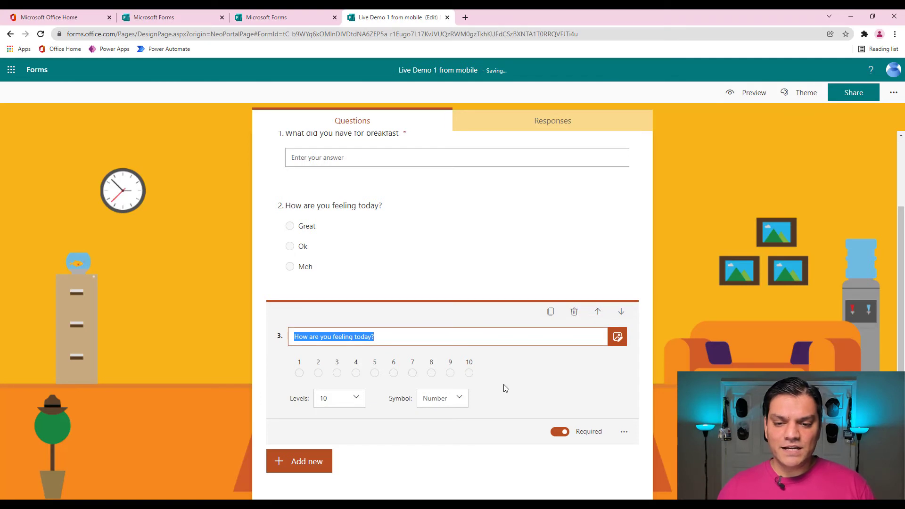
left_click(358, 407)
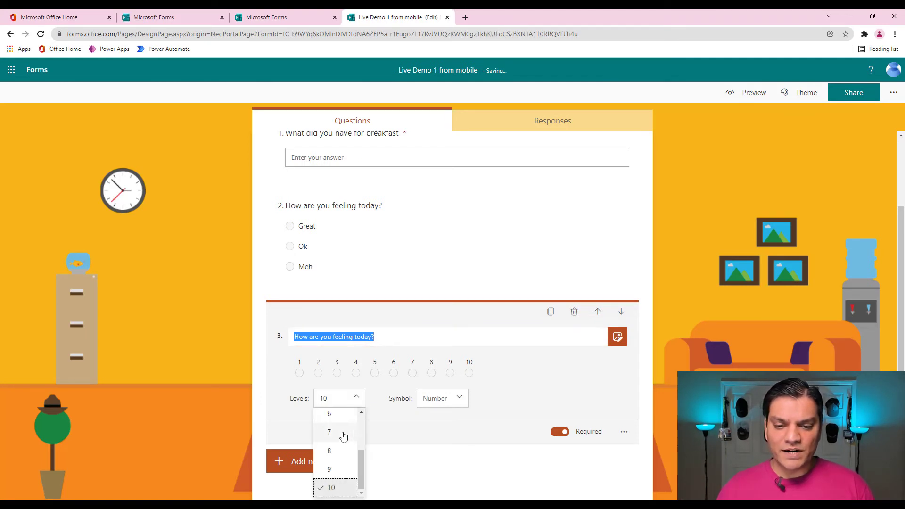
left_click(339, 417)
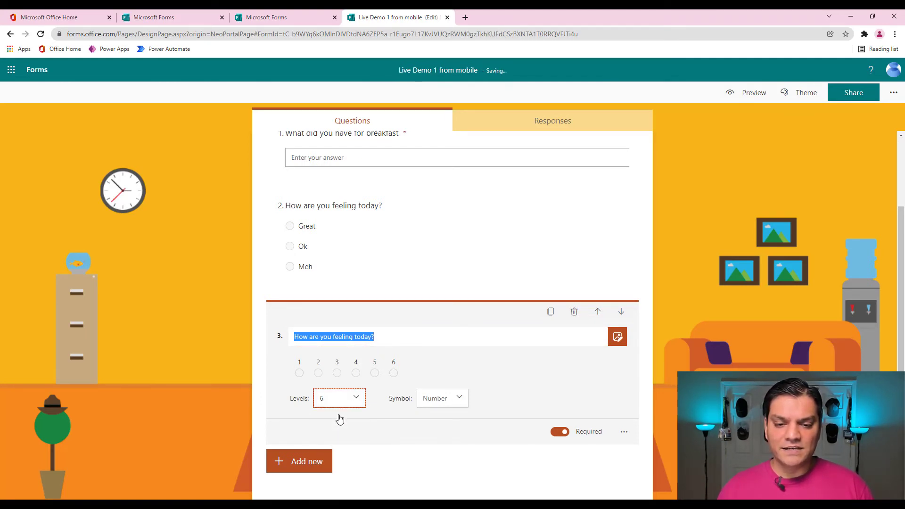
left_click(358, 407)
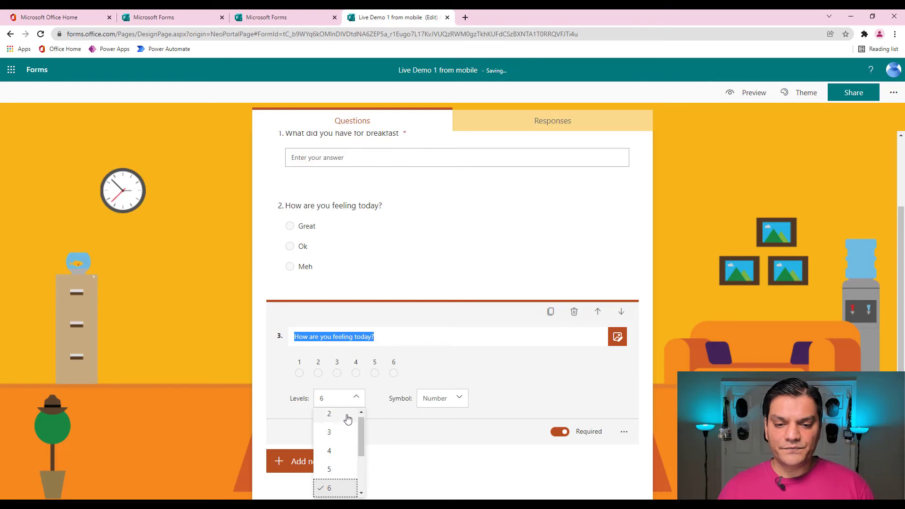
left_click(337, 471)
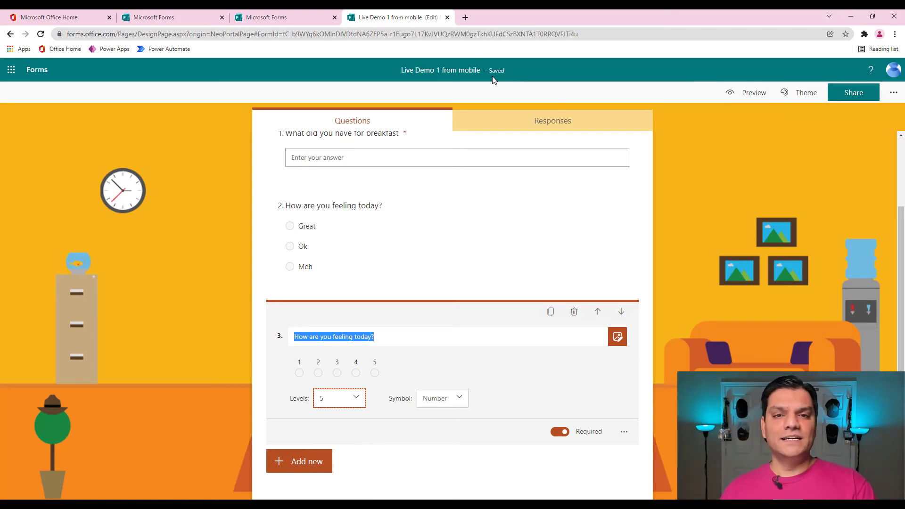
left_click(741, 92)
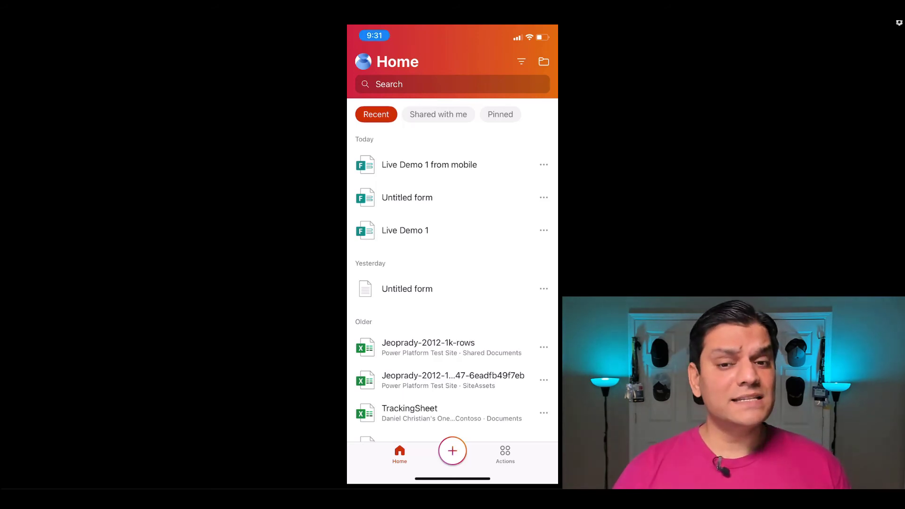
Step: Switch to the Office mobile app, refresh the recent files and review the questions of "Live Demo 1 from mobile"
left_click_drag(453, 212, 453, 297)
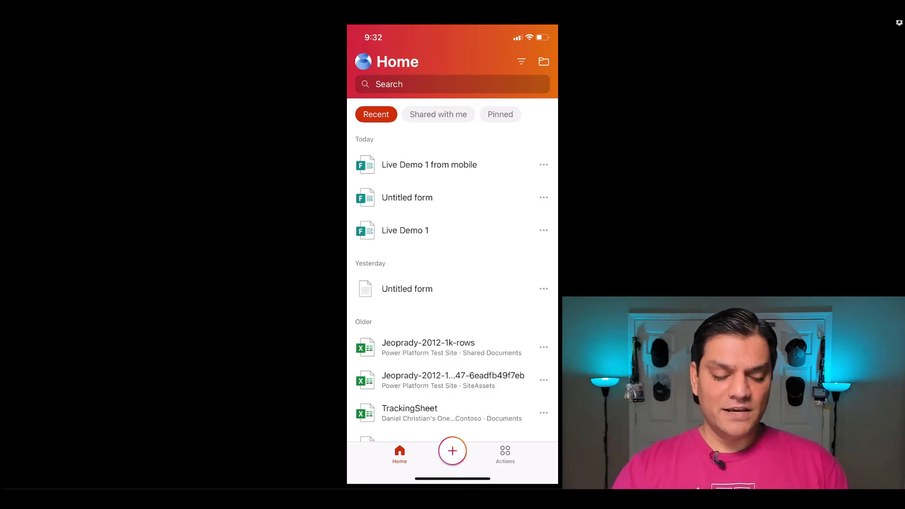
left_click(430, 164)
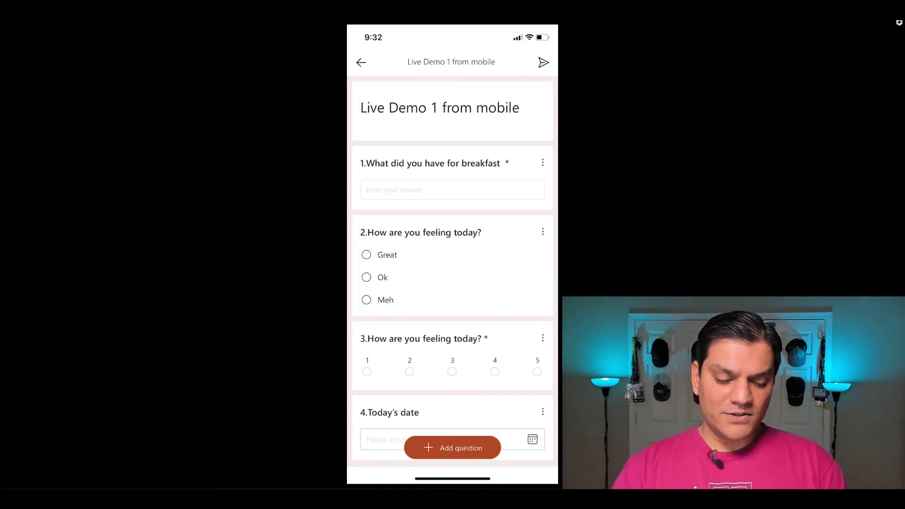
scroll(453, 269, "down", 2)
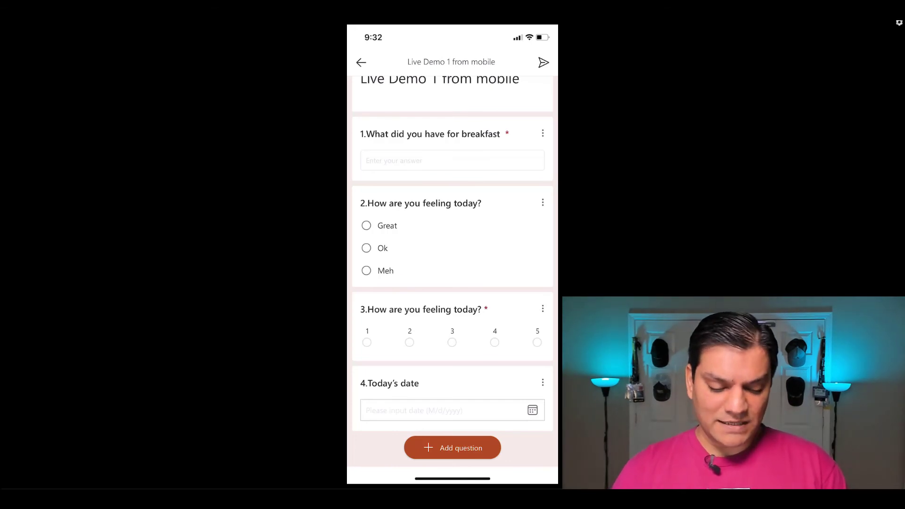
left_click(452, 448)
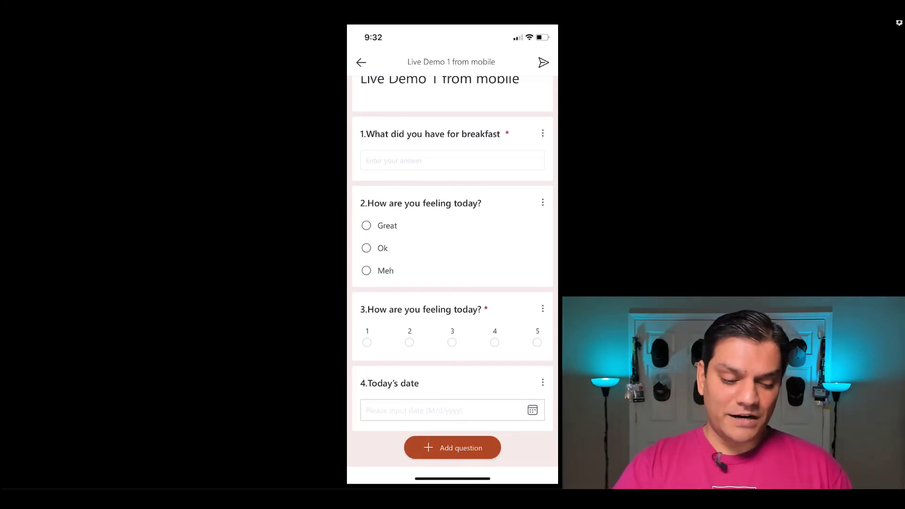
Step: Return to the recent files and open the browser-made form "Live Demo 1" on mobile
left_click(362, 62)
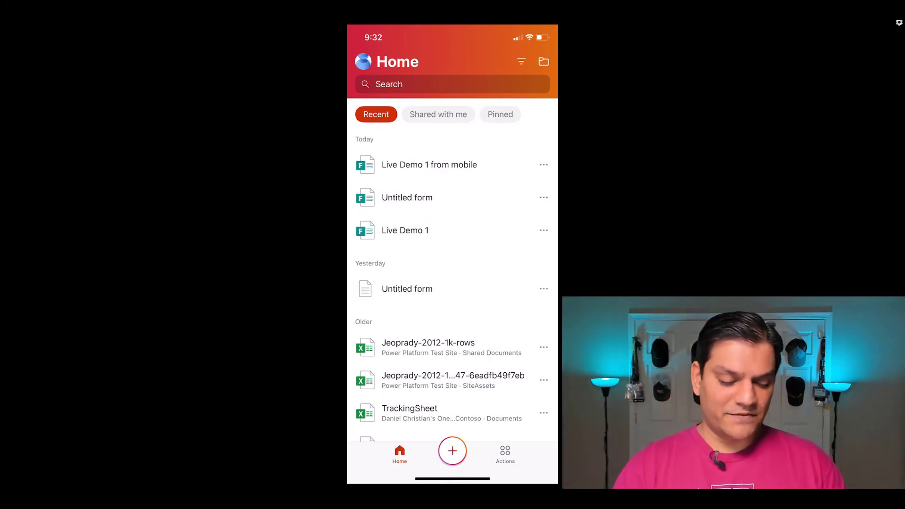
left_click(406, 230)
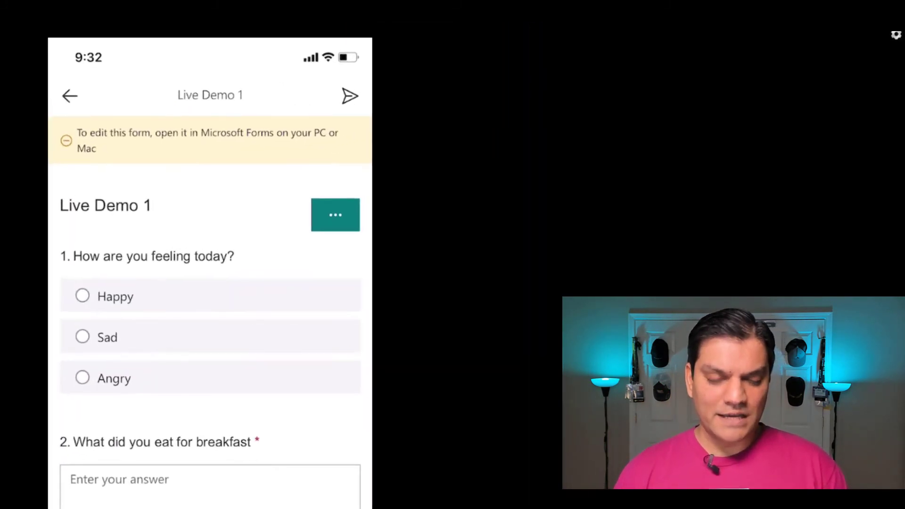